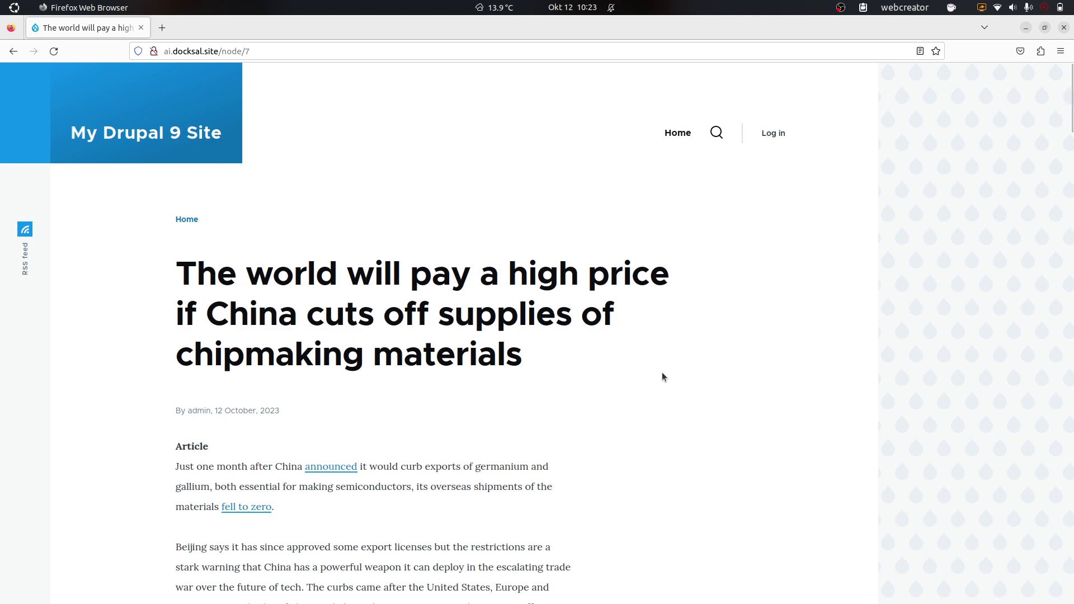
Step: Log in to the site with the administrator username and password
scroll(663, 374, "down", 5)
scroll(662, 375, "up", 5)
left_click(775, 135)
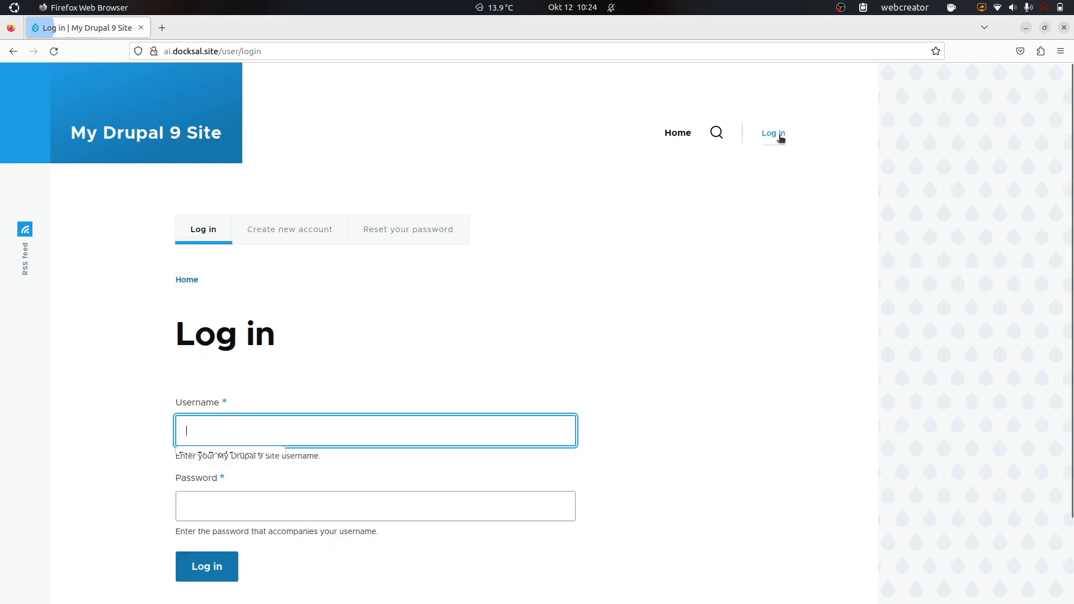
type("admin")
key("Tab")
type("admin")
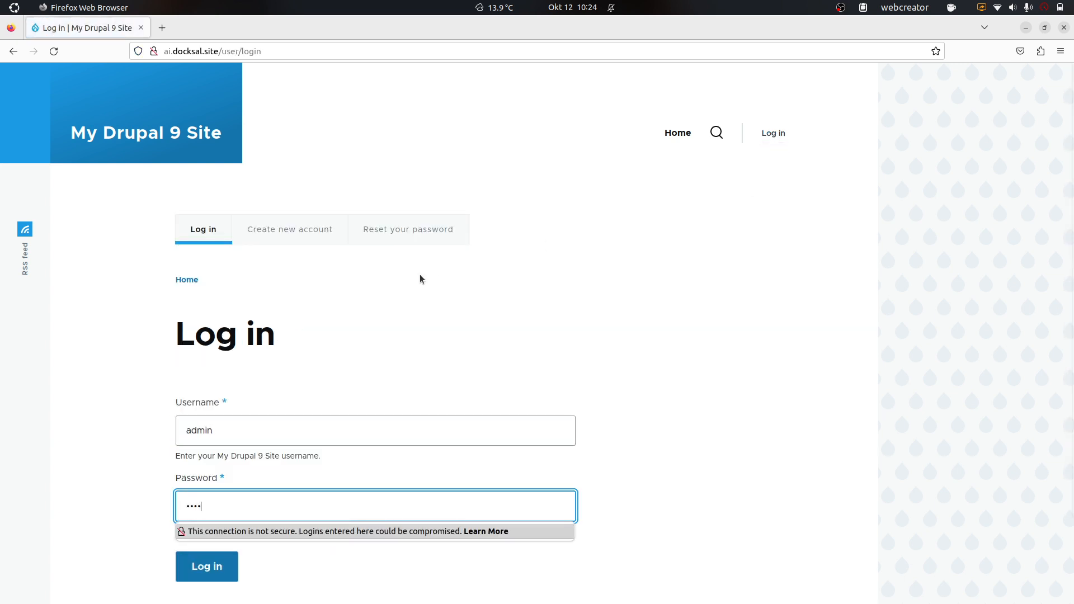
key("Return")
Step: Go to Structure > Content types > Article > Manage fields
mouse_move(110, 96)
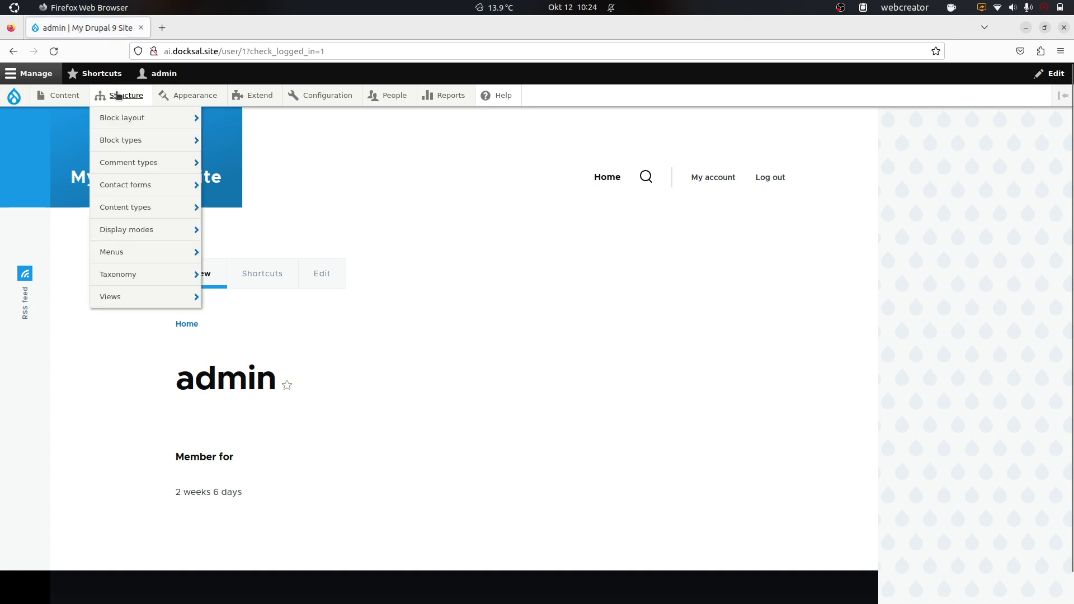
mouse_move(165, 203)
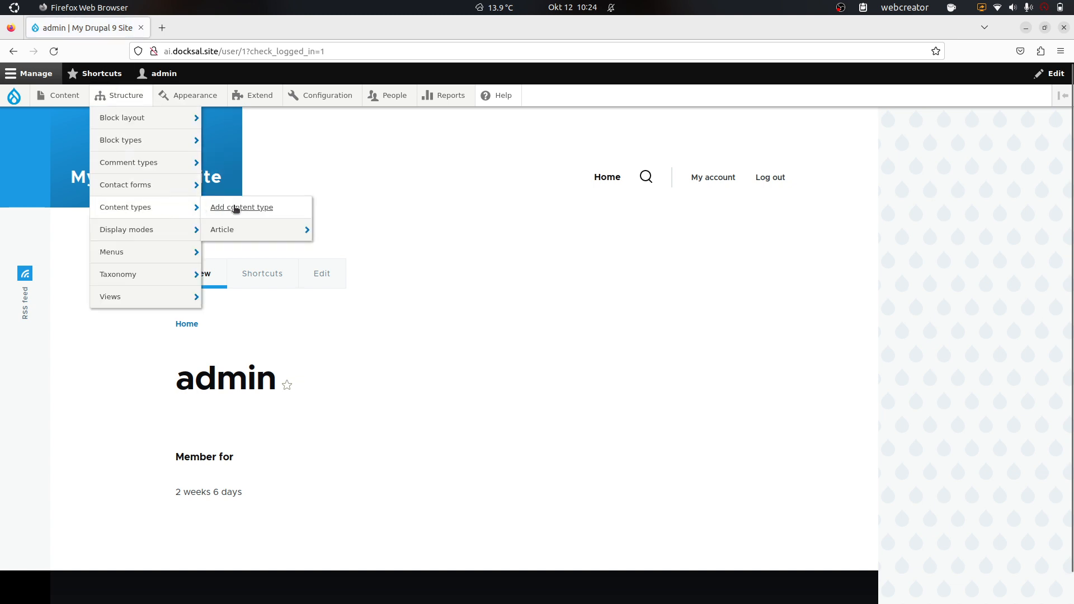
mouse_move(264, 230)
left_click(336, 229)
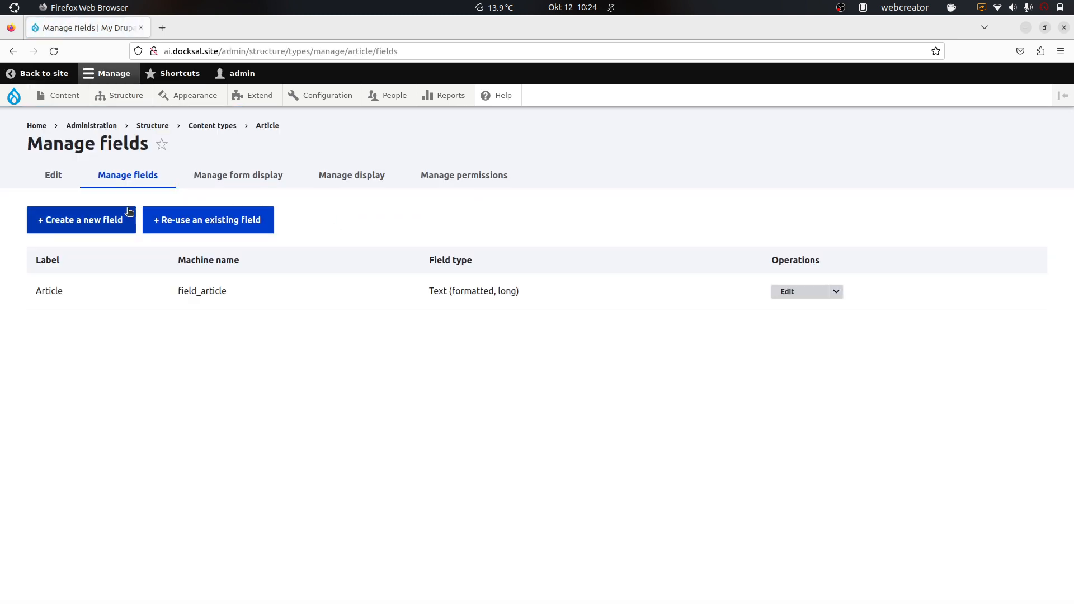
Step: Add a Text (formatted, long) field labelled 'Eaiser To Read Text' to Article and continue
left_click(80, 231)
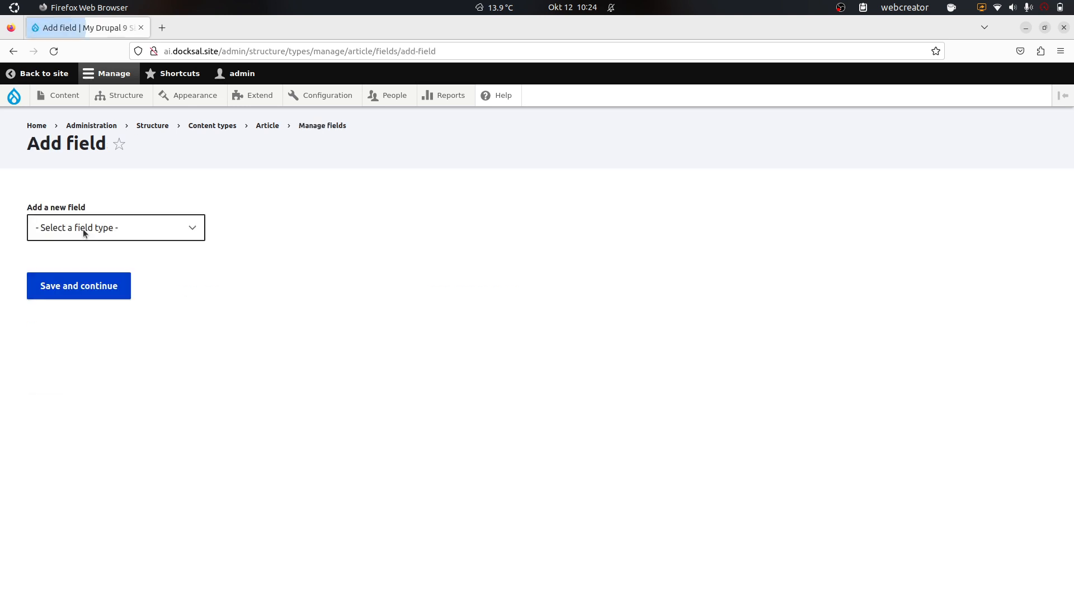
left_click(137, 220)
scroll(122, 470, "down", 5)
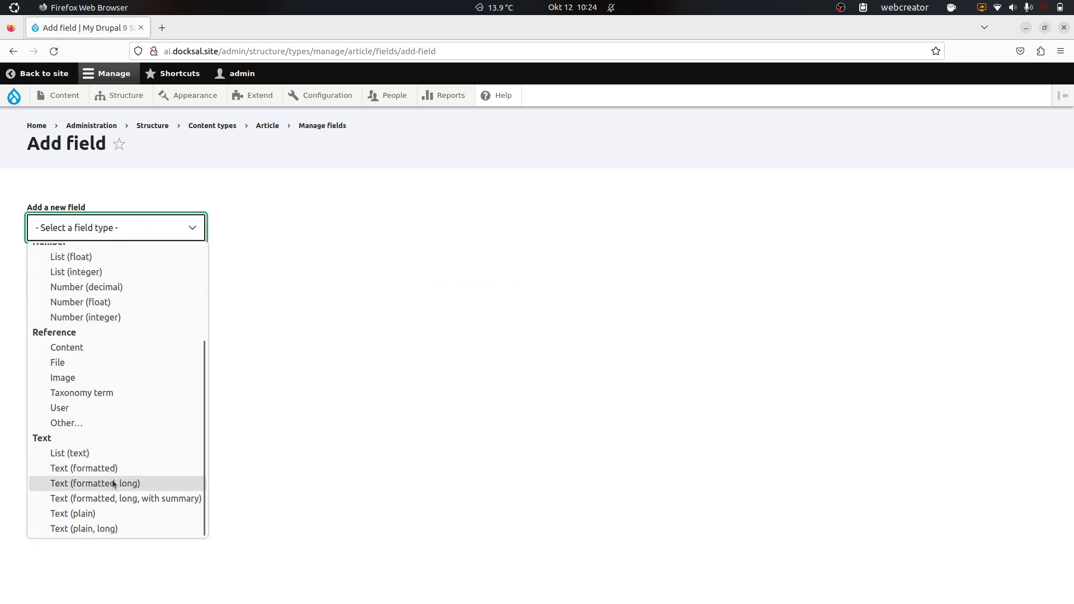
left_click(110, 484)
left_click(102, 300)
type("Eaiser ")
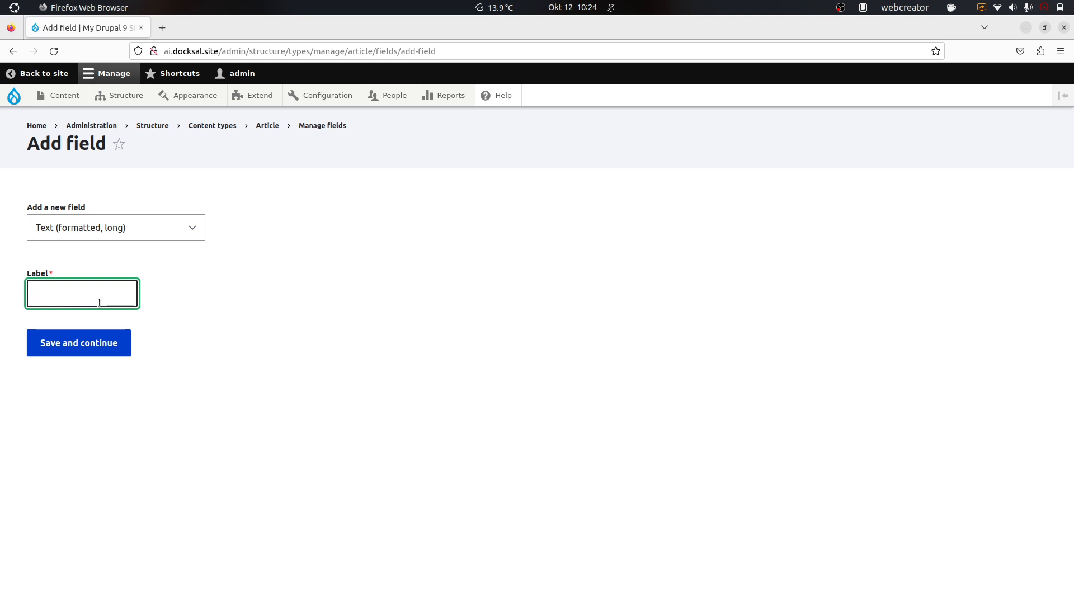
type("To Read Su")
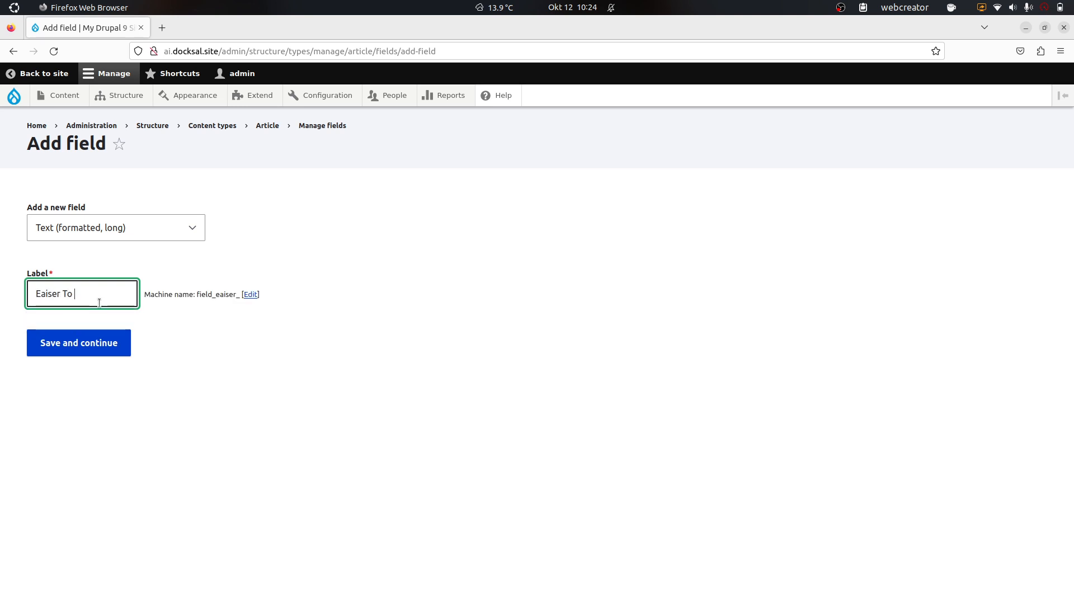
key("BackSpace")
key("BackSpace")
type("Text")
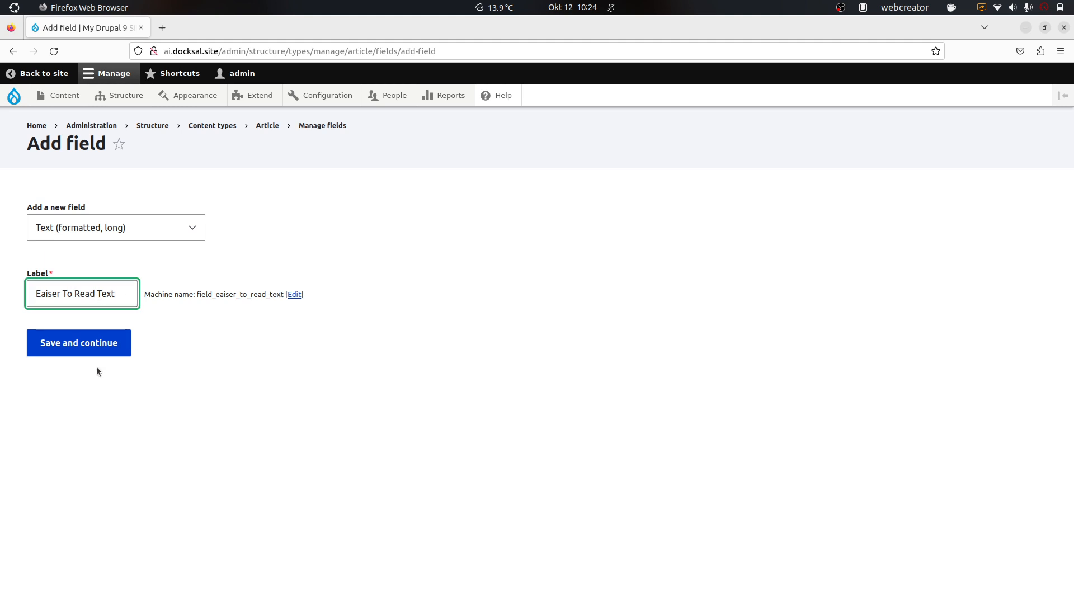
left_click(69, 347)
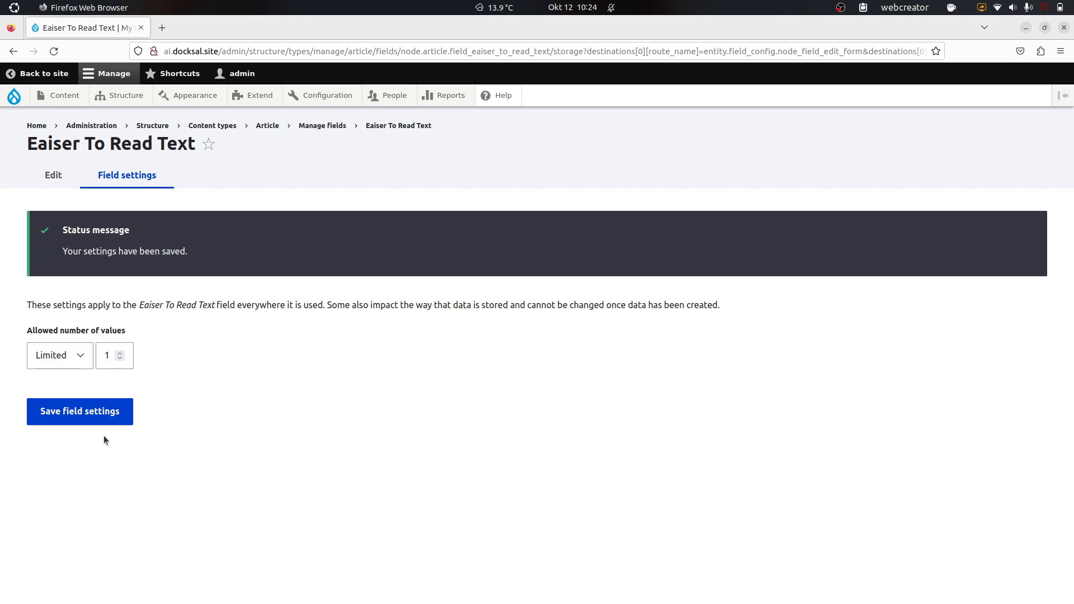
Step: Save the storage settings and allow only the Full HTML text format
left_click(107, 409)
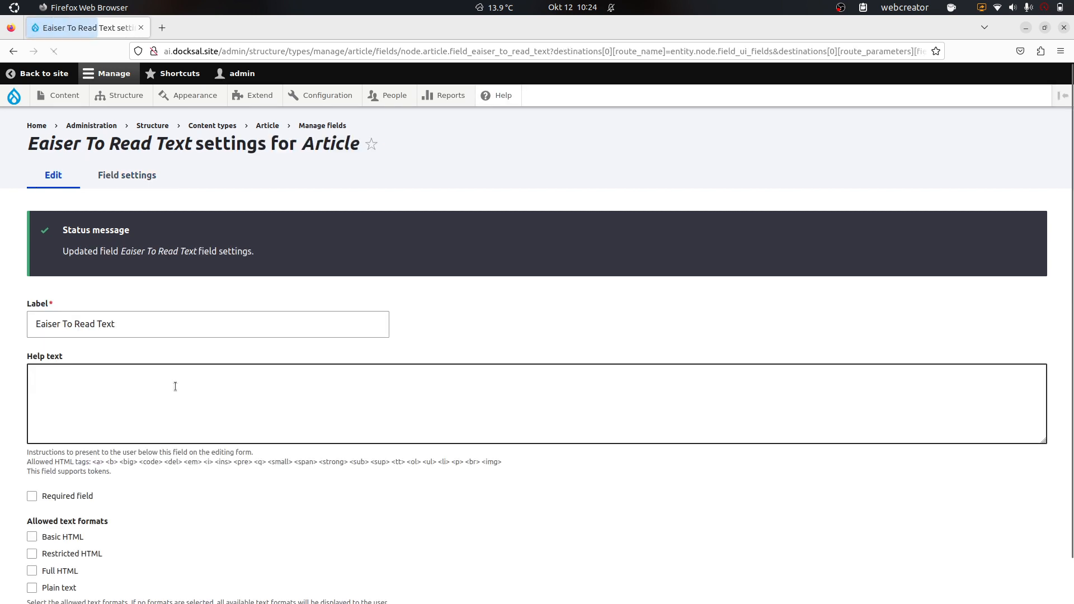
scroll(175, 386, "down", 3)
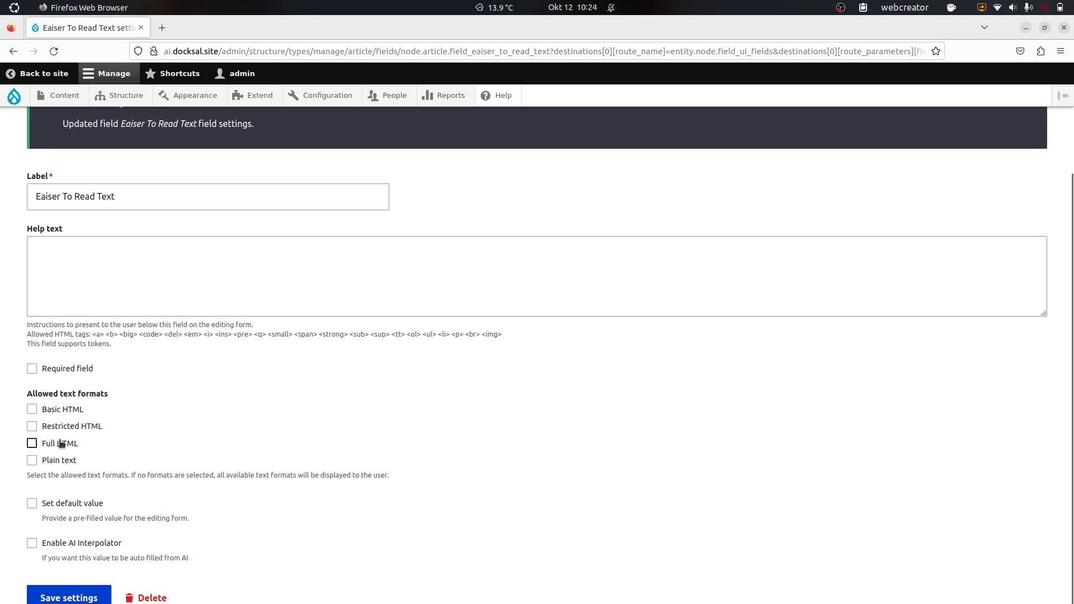
left_click(61, 443)
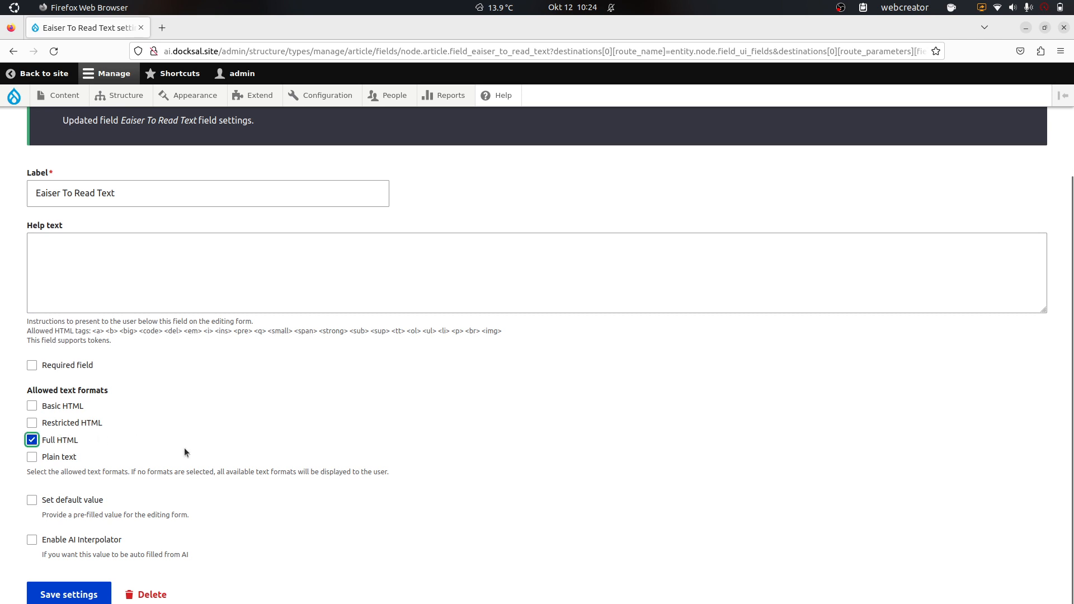
Step: Enable AI Interpolator for the field using the OpenAI Text Long rule
left_click(22, 536)
left_click(31, 539)
scroll(170, 454, "down", 6)
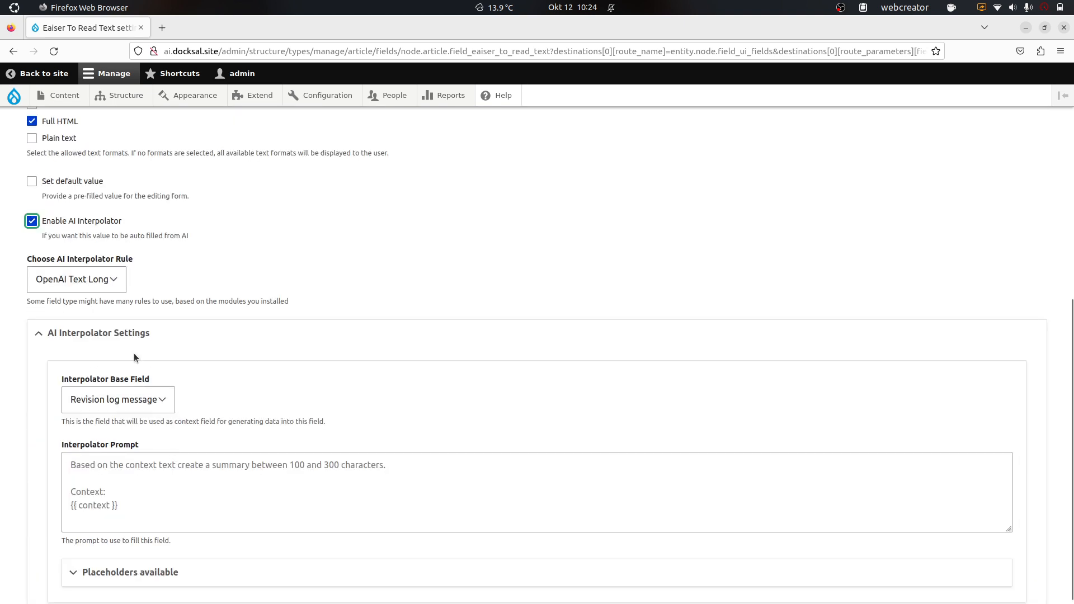
left_click(107, 286)
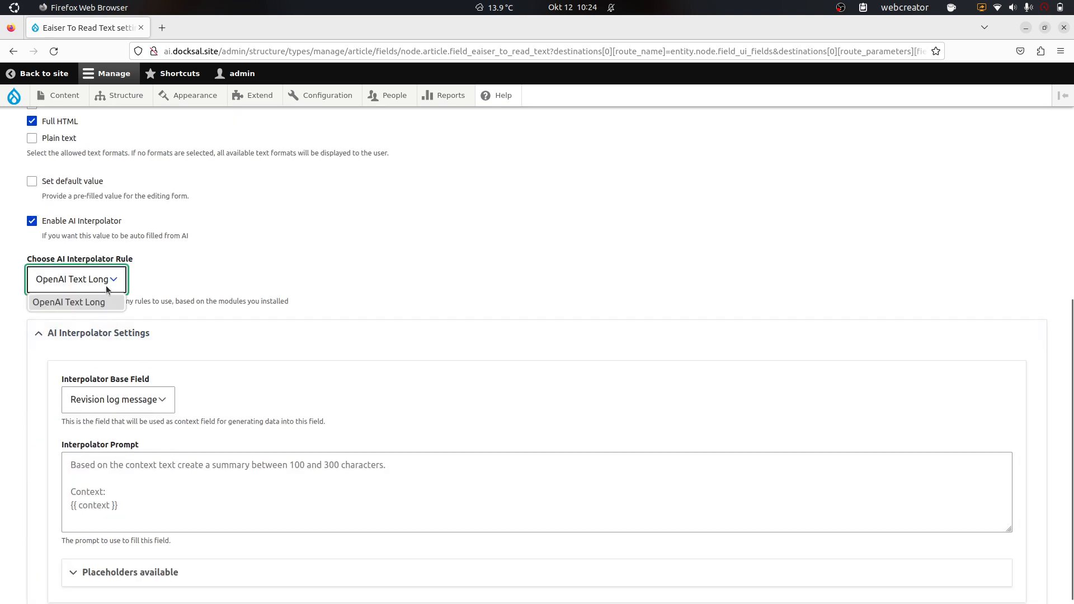
left_click(106, 285)
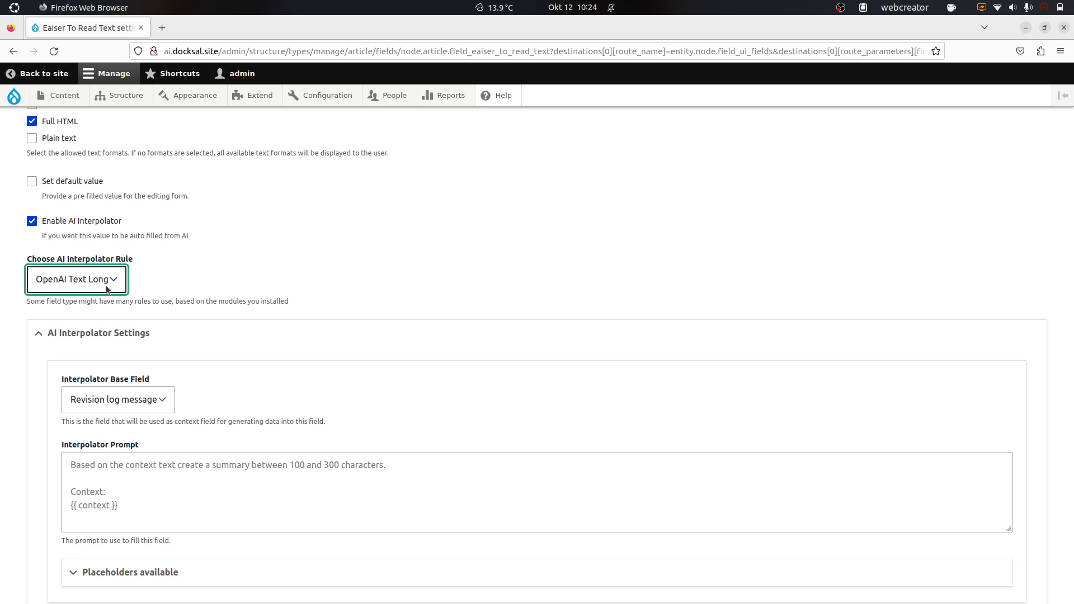
left_click(399, 292)
scroll(400, 292, "down", 4)
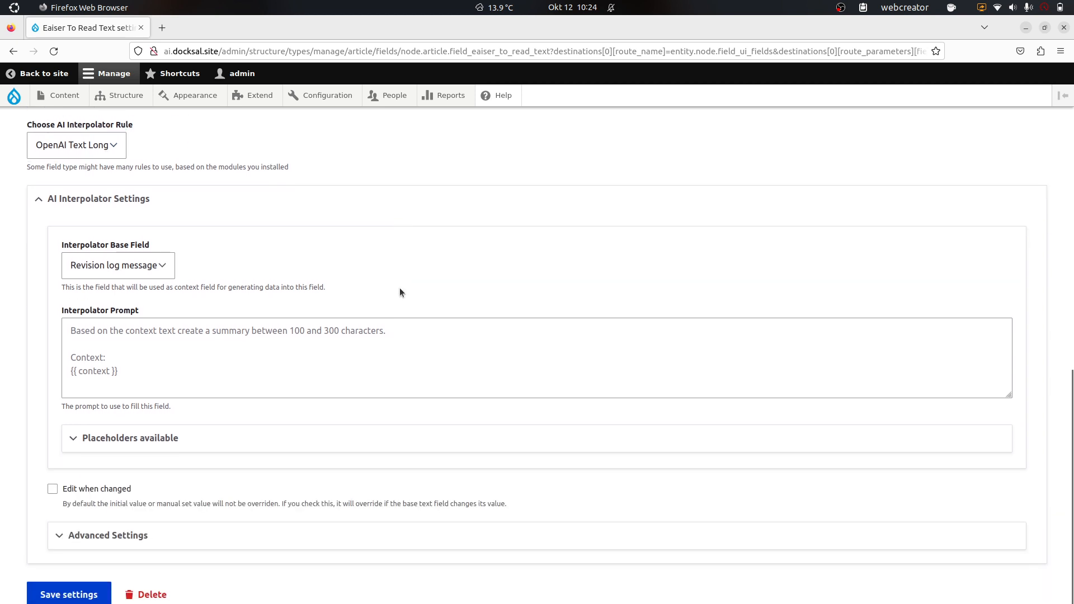
Step: Use the Article field as source and write a prompt asking for a simple 10-paragraph rewrite with h2/h3 headers
left_click(166, 271)
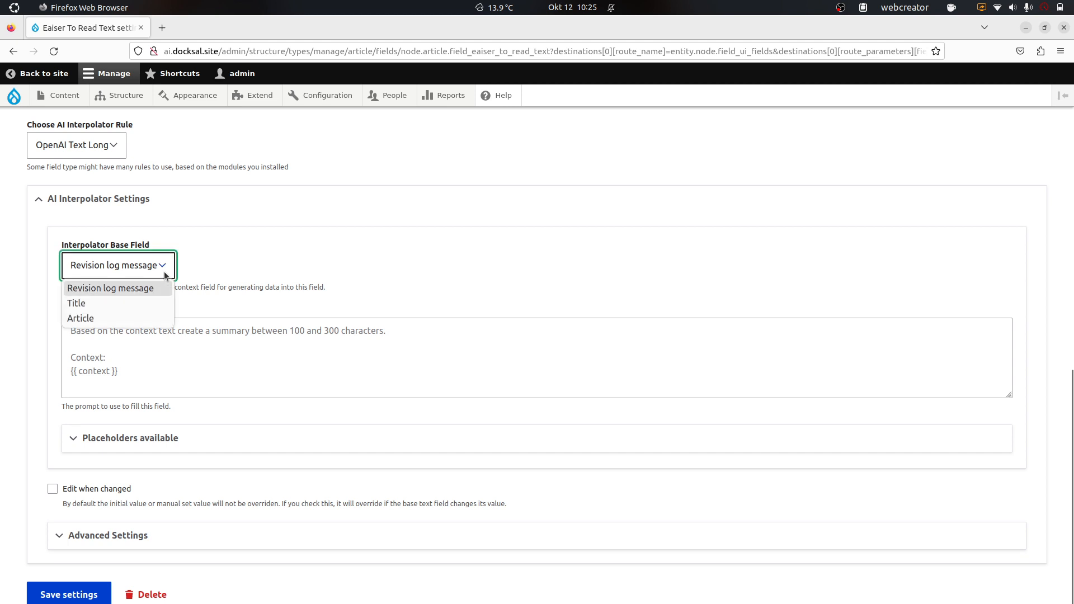
left_click(153, 318)
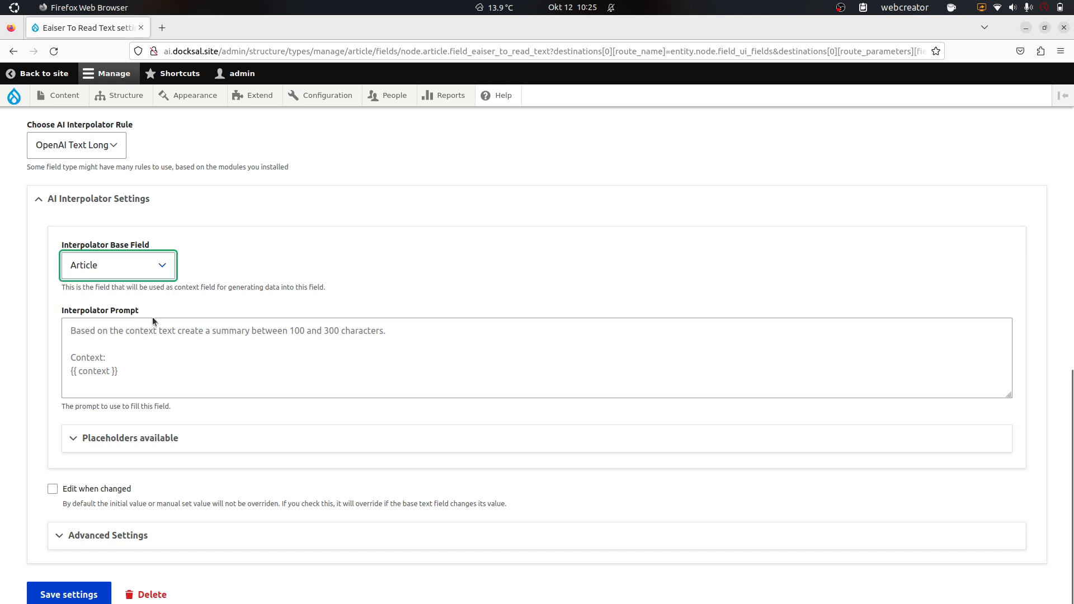
left_click(142, 329)
type("Based ")
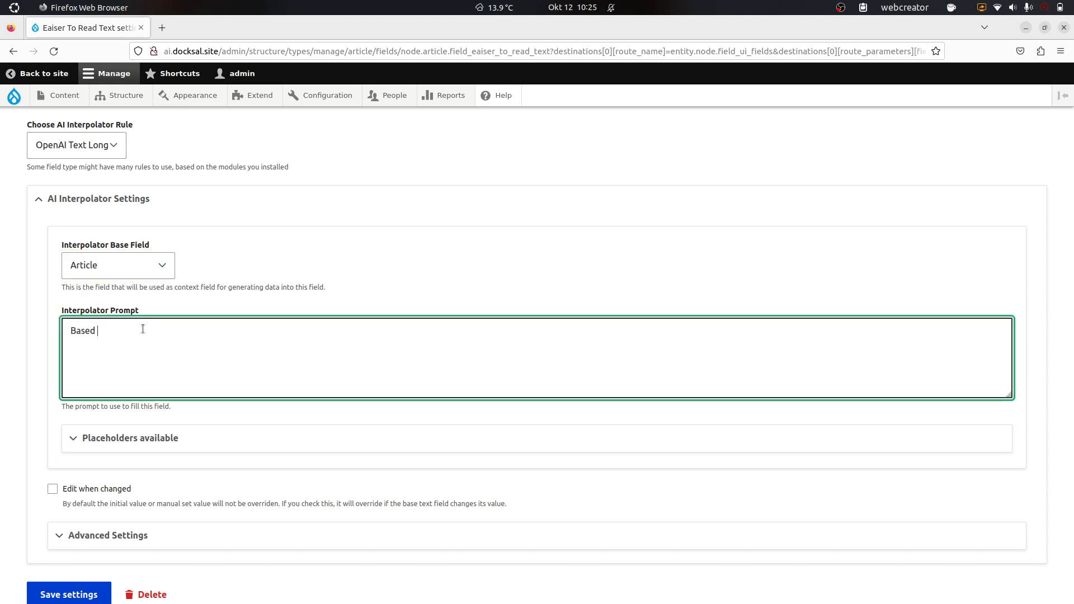
type("on the context")
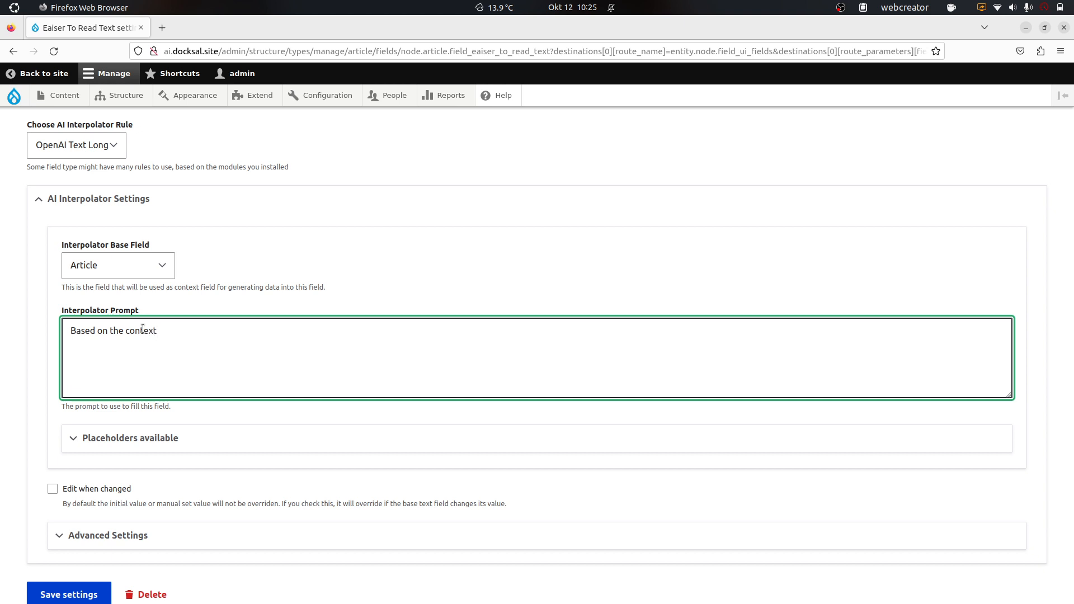
type(", rewrite the text in an easy to understand way,")
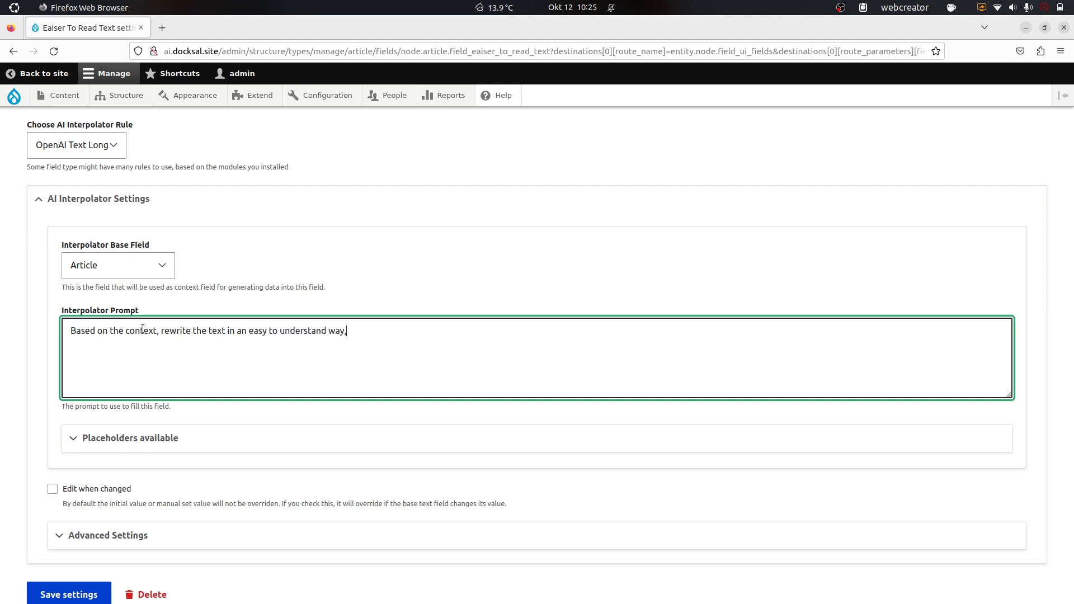
type(" that even a 10-year old ")
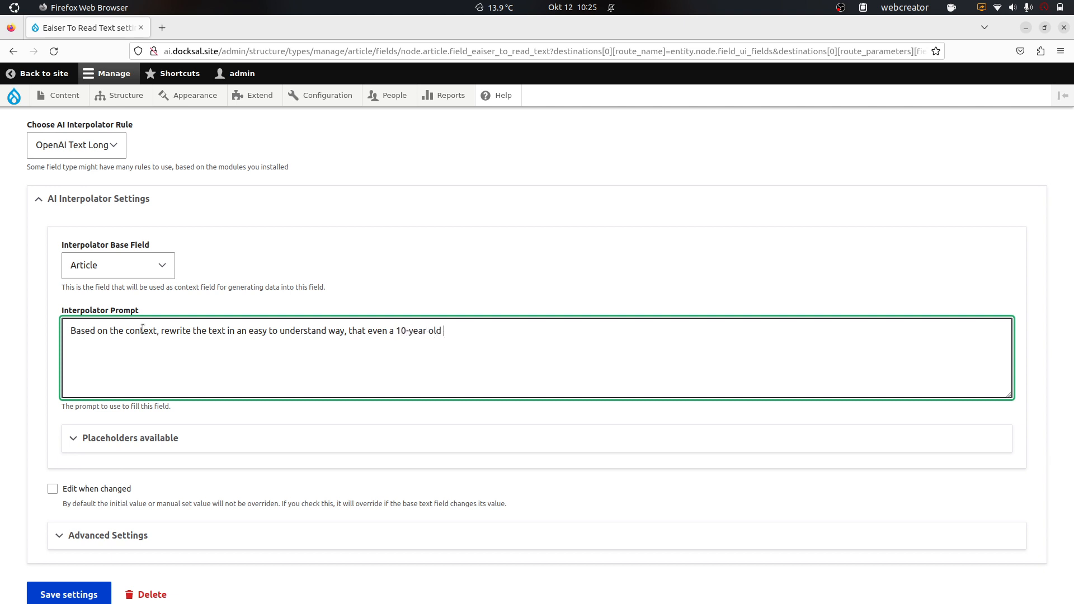
type("would understand. Write around 10")
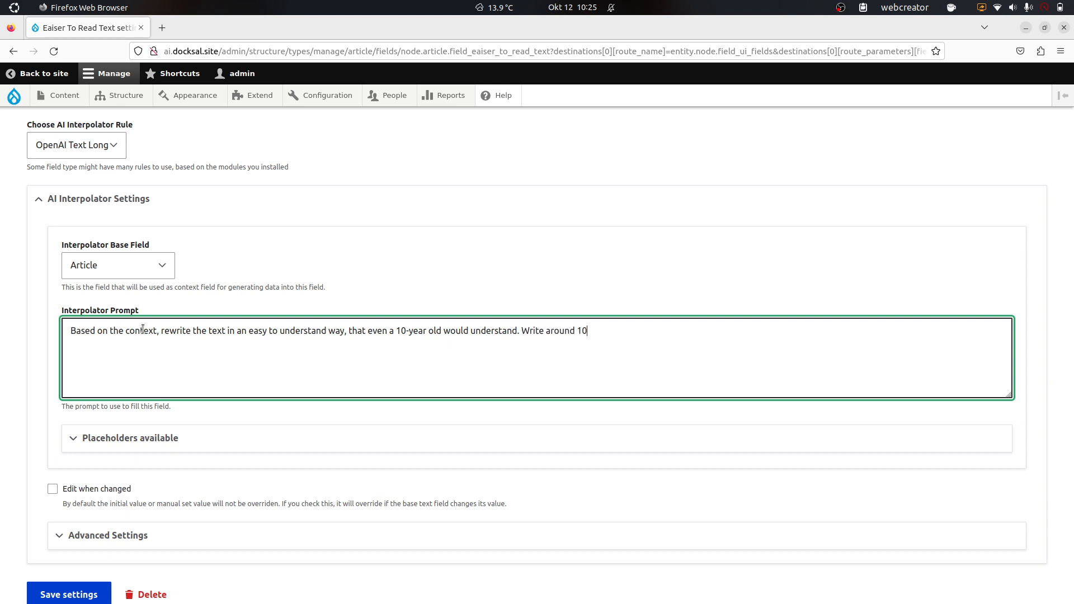
type(" paragrahp")
key("BackSpace")
key("BackSpace")
type("phs. You maybe u")
key("BackSpace")
key("BackSpace")
key("BackSpace")
key("BackSpace")
type("use HTML ")
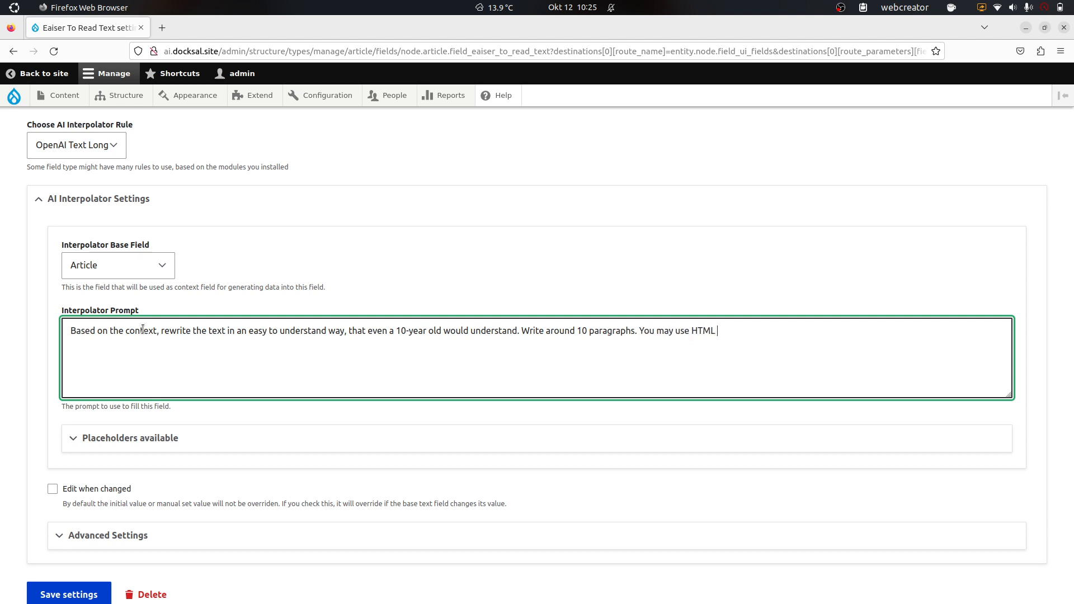
type("tags like headers")
type(", em and strong. ")
type("Use ")
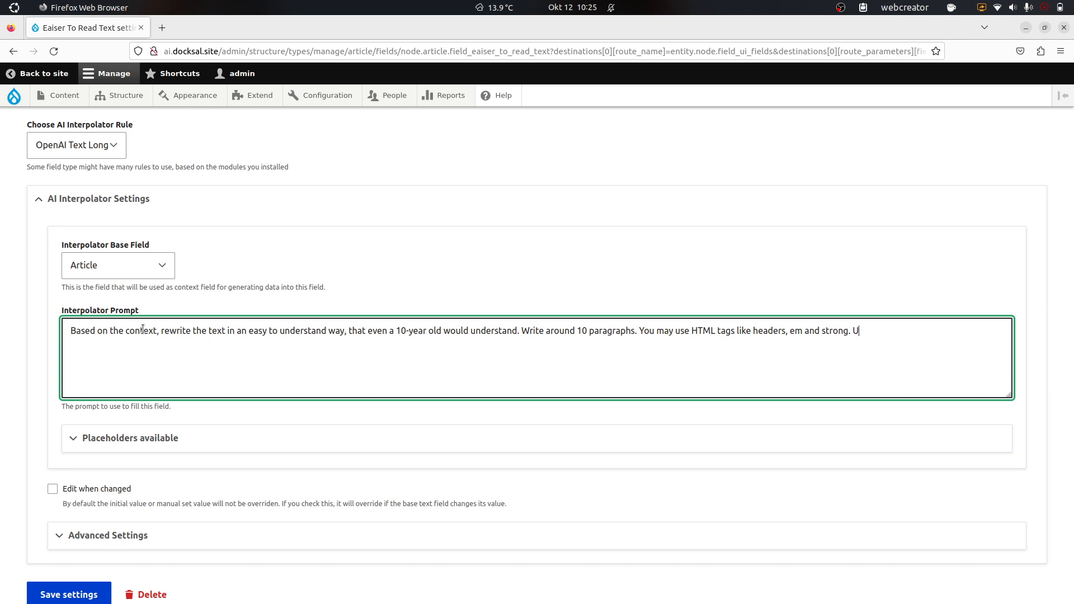
type("headers like h2 and h3 in the tex.")
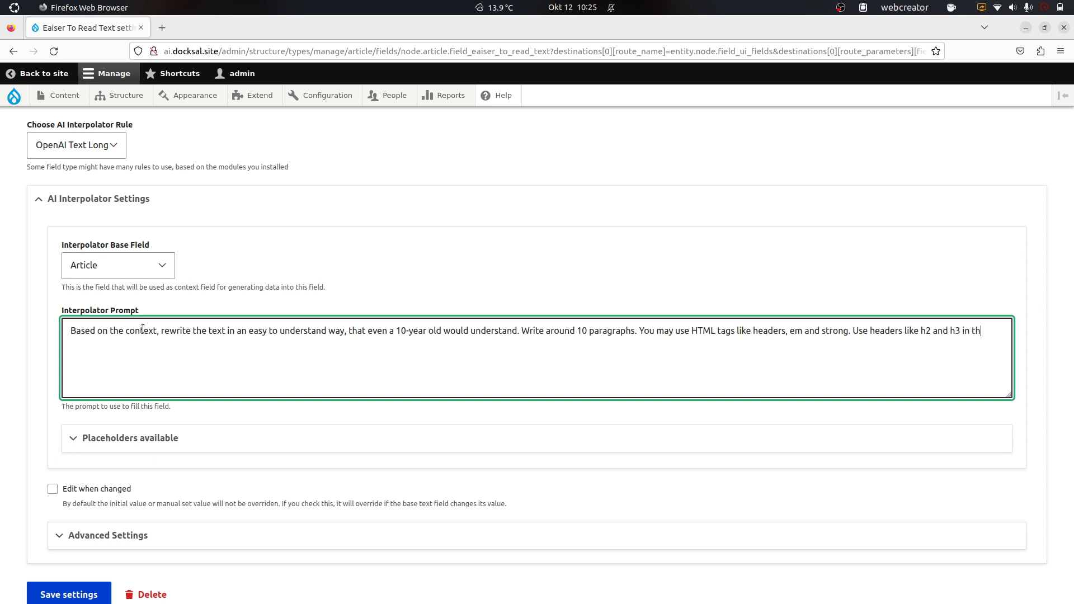
key("BackSpace")
type("t.")
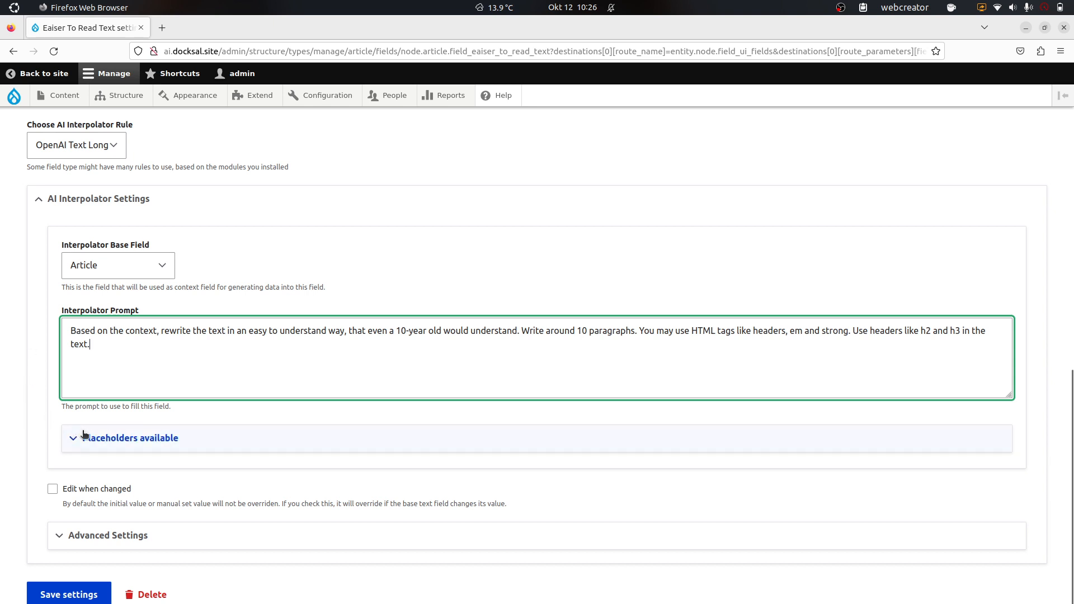
key("Return")
Step: Add 'Context:' and the {{ context }} placeholder between dashed separator lines
key("Return")
type("Context:")
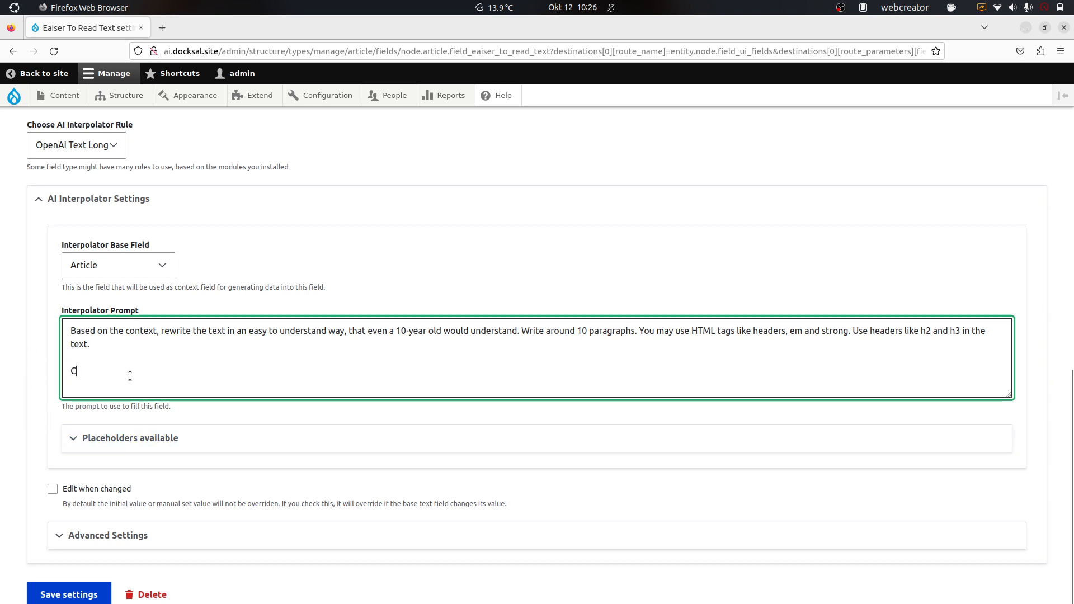
left_click(136, 439)
left_click_drag(133, 473, 78, 473)
key("ctrl+c")
left_click(98, 374)
key("End")
key("Return")
key("ctrl+v")
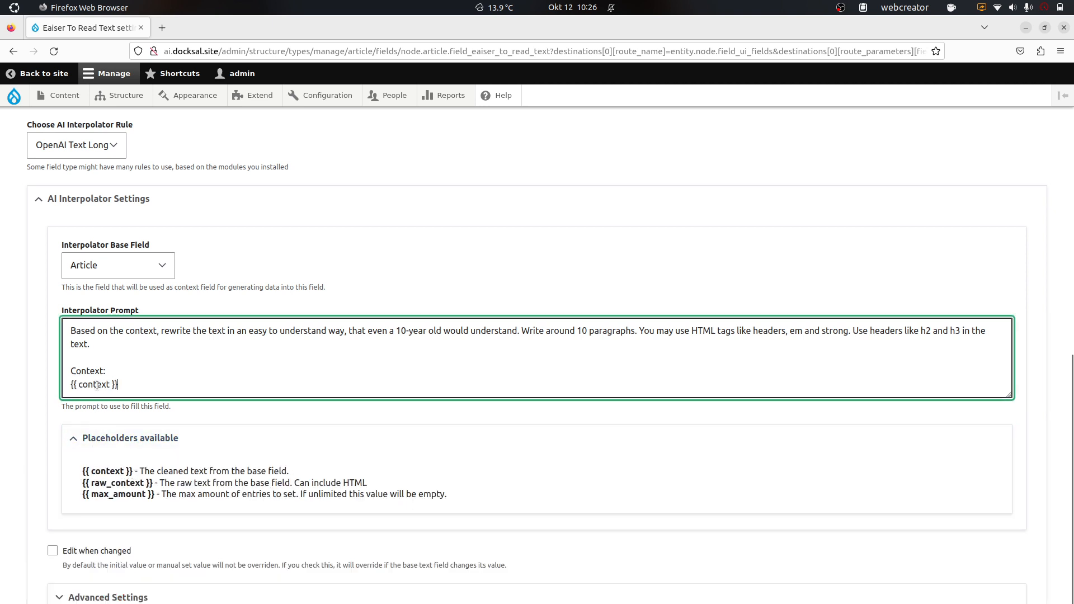
key("Up")
key("End")
key("Return")
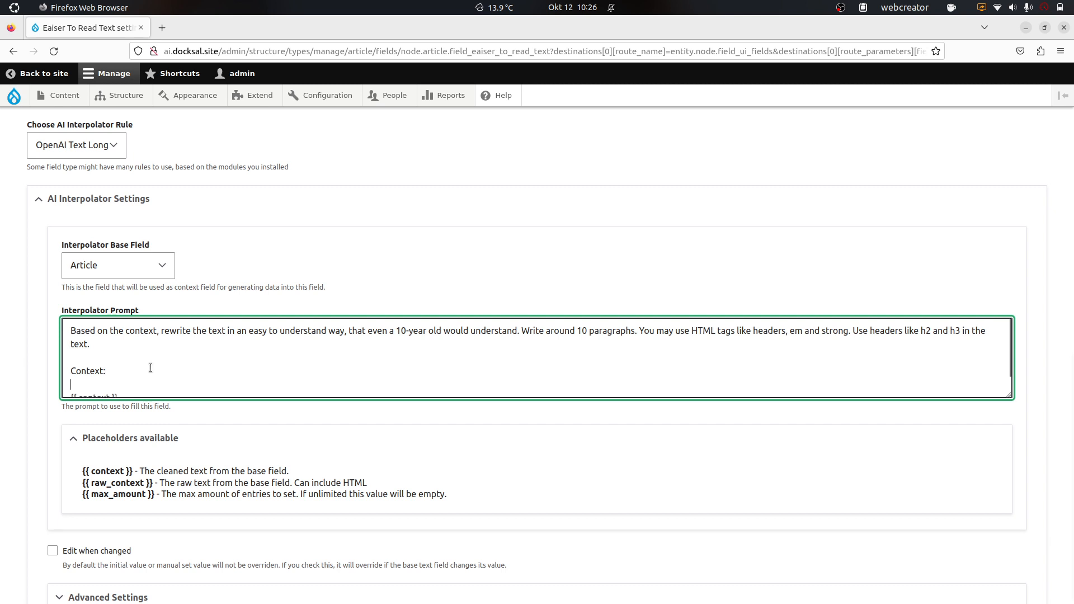
type("--------------------------------------------------------------------------------")
key("Down")
key("Return")
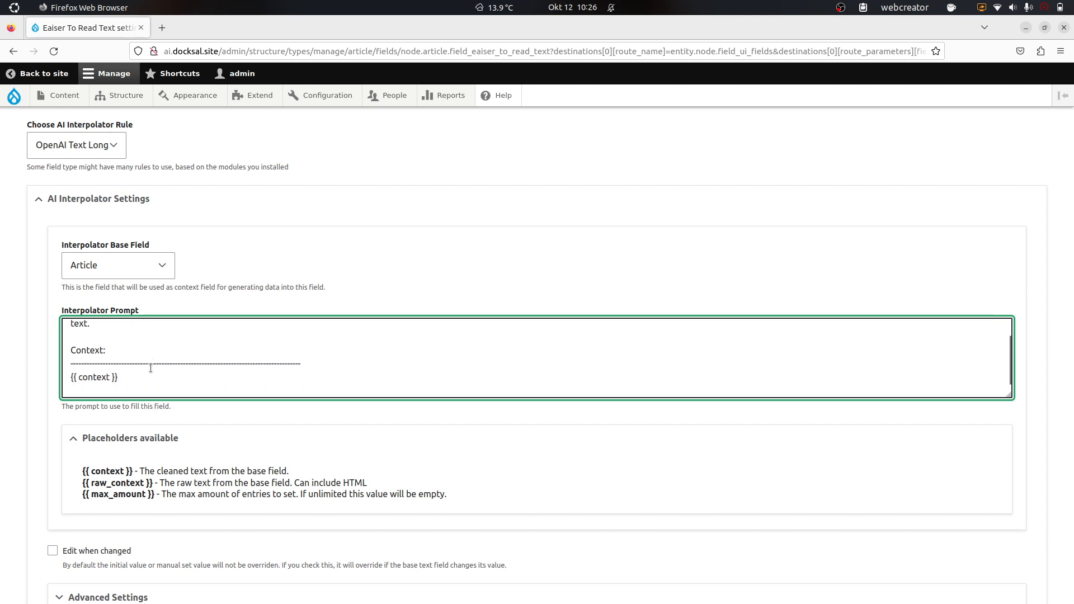
type("---------------------------------------------------------------------------------")
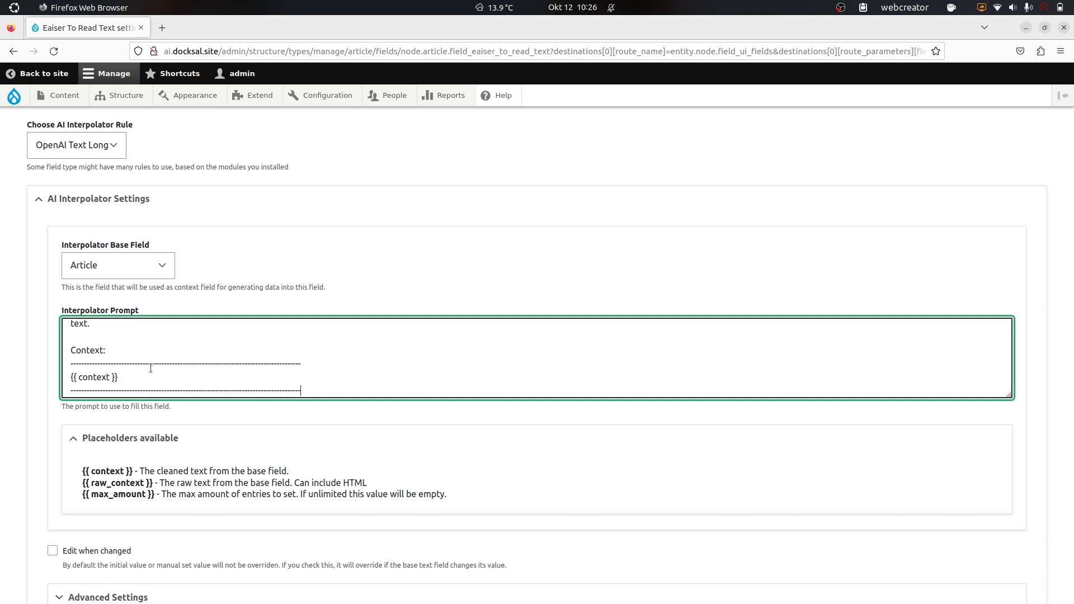
scroll(21, 439, "down", 2)
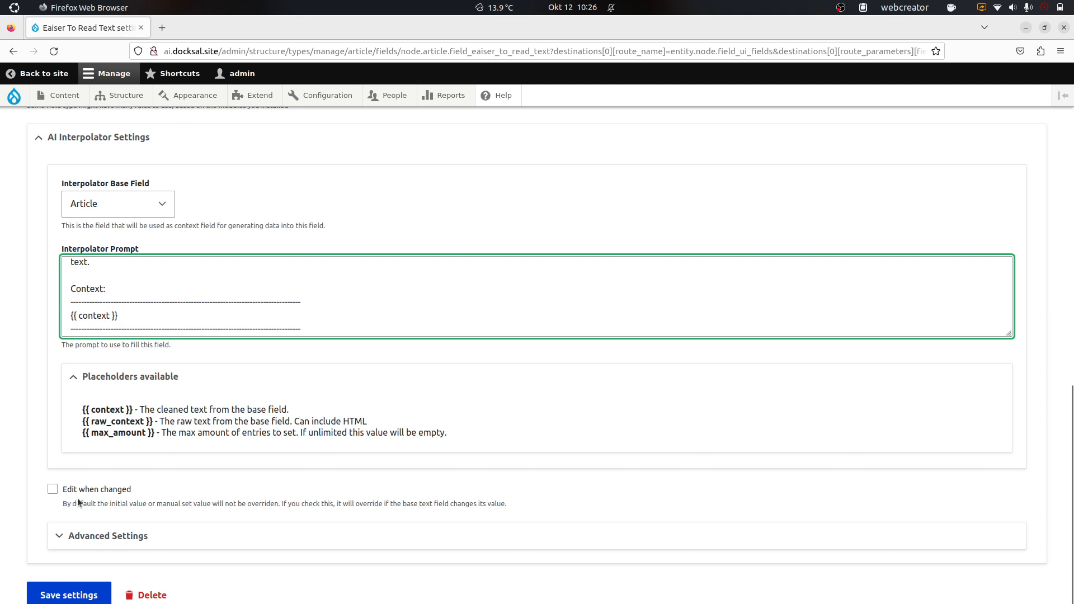
Step: In the advanced AI settings, set the OpenAI model to gpt-4
left_click(91, 531)
scroll(45, 408, "down", 7)
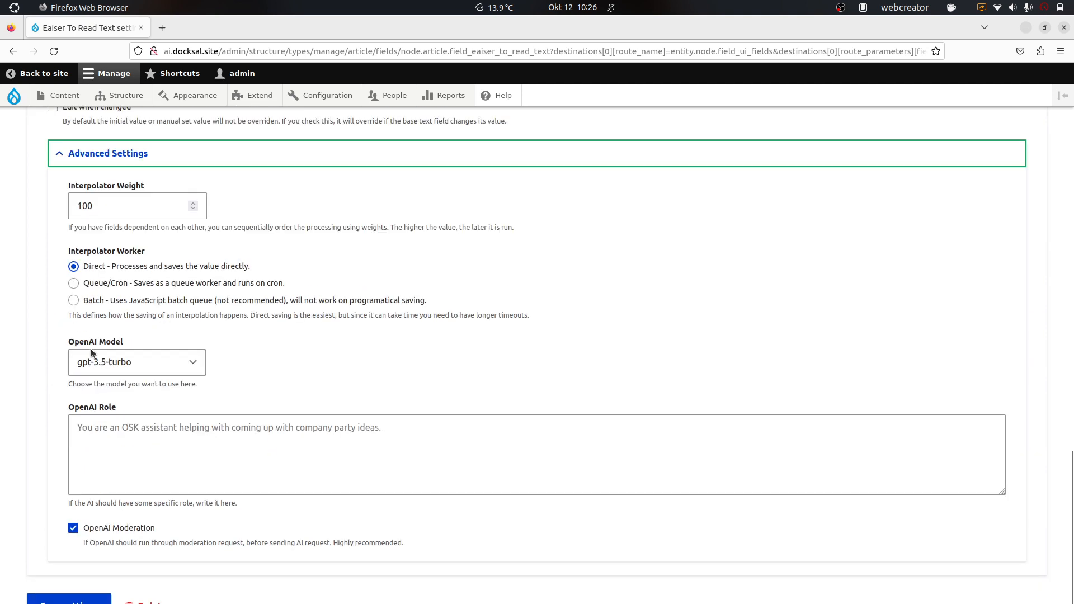
left_click(91, 350)
left_click(126, 461)
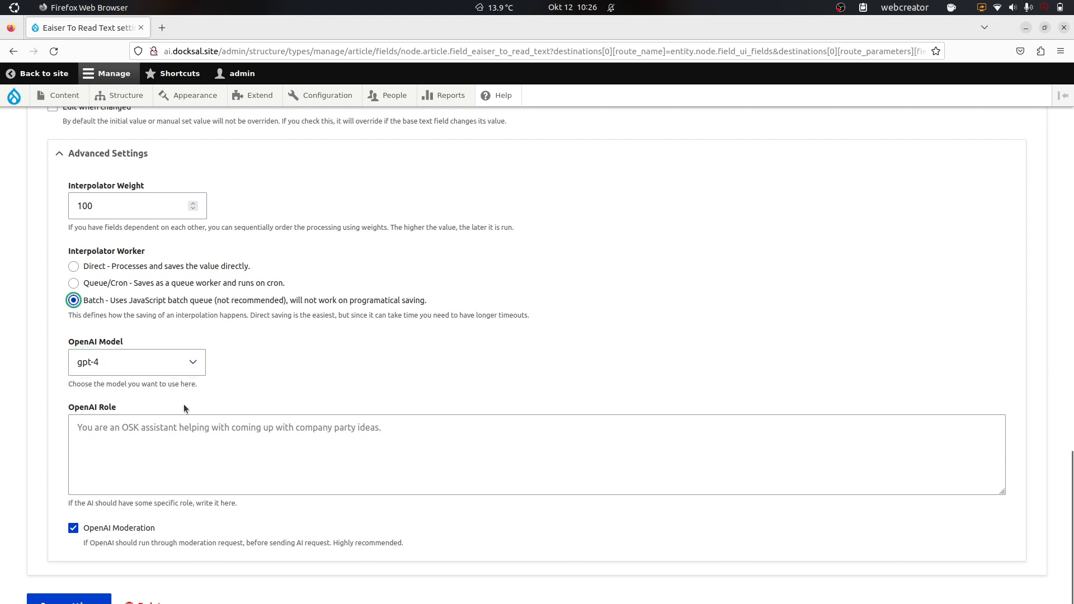
Step: Set the OpenAI Role to 'You are an assistant helping rewriting text in an easier to understand manner' and save
left_click(201, 438)
type("You ")
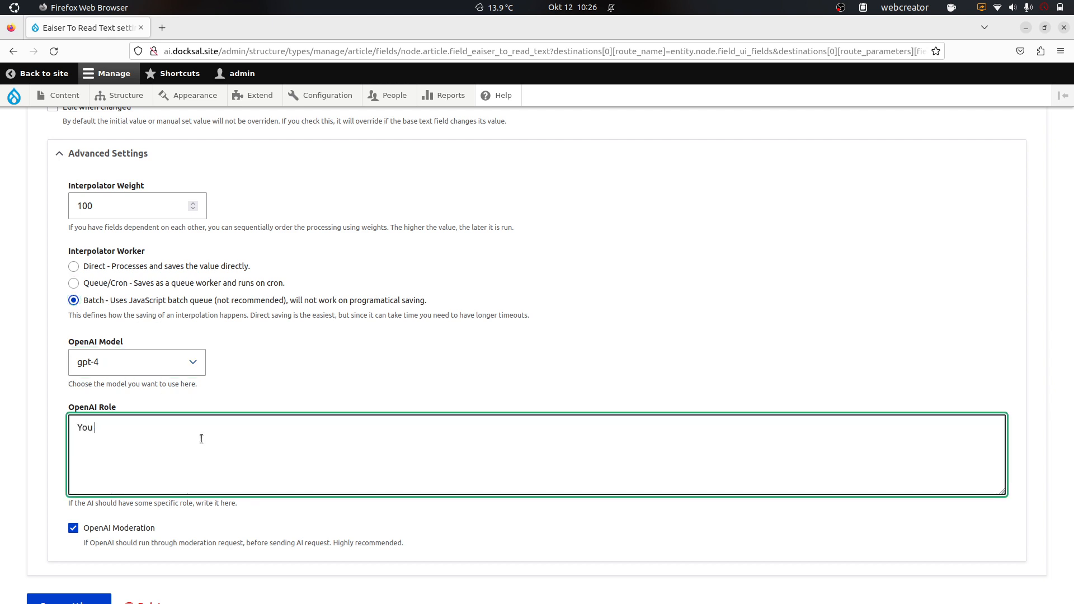
type("are an assistna")
key("BackSpace")
key("BackSpace")
type("ant hep")
key("BackSpace")
type("lping rewriting text")
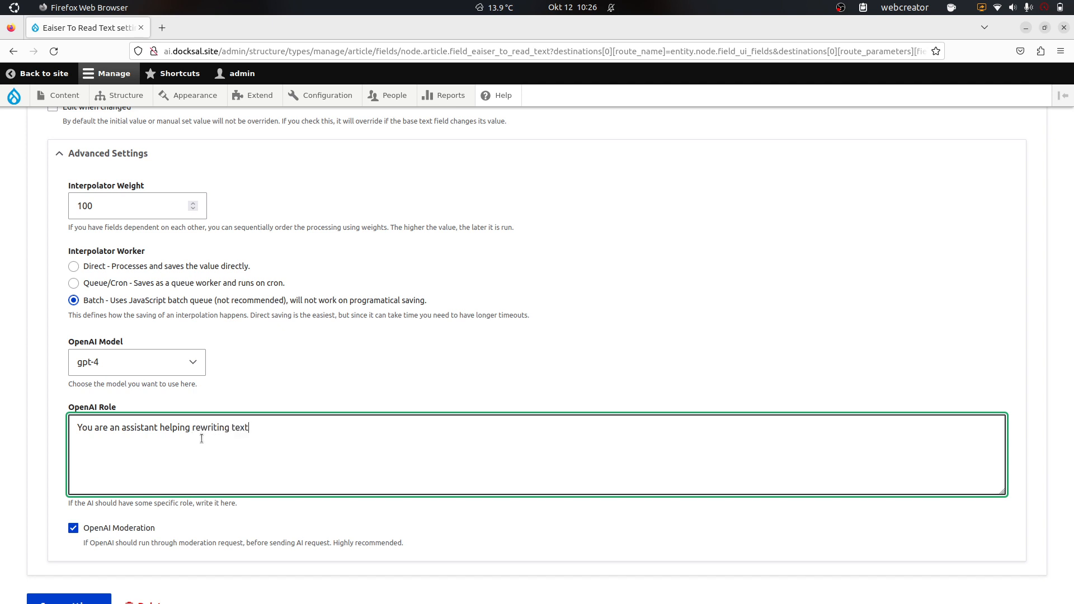
type(" in an easei")
key("BackSpace")
type("ier to undestand mann")
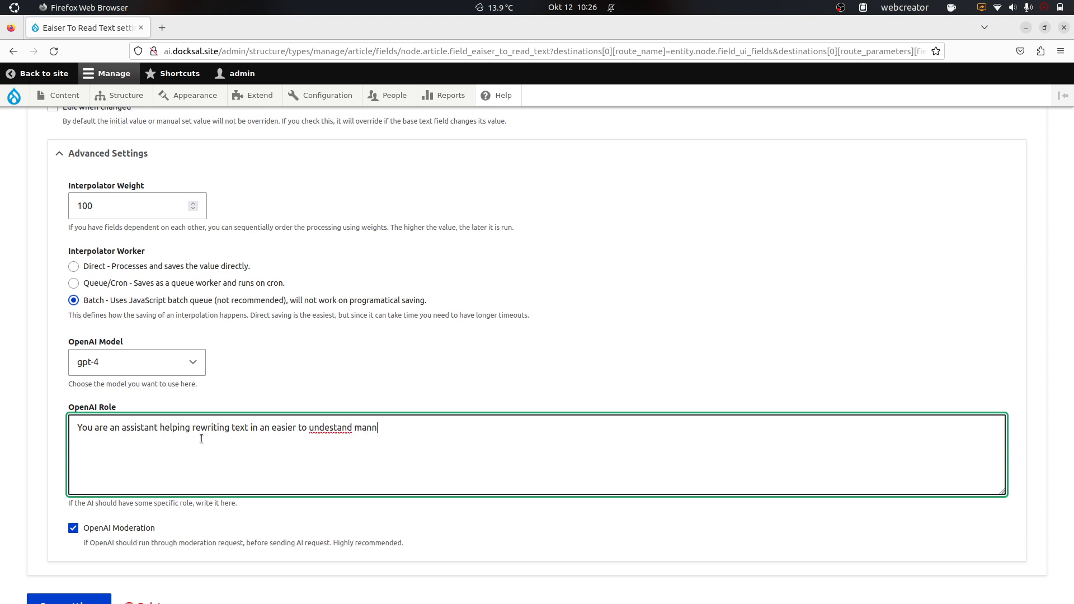
type("er.")
left_click(328, 428)
type("r")
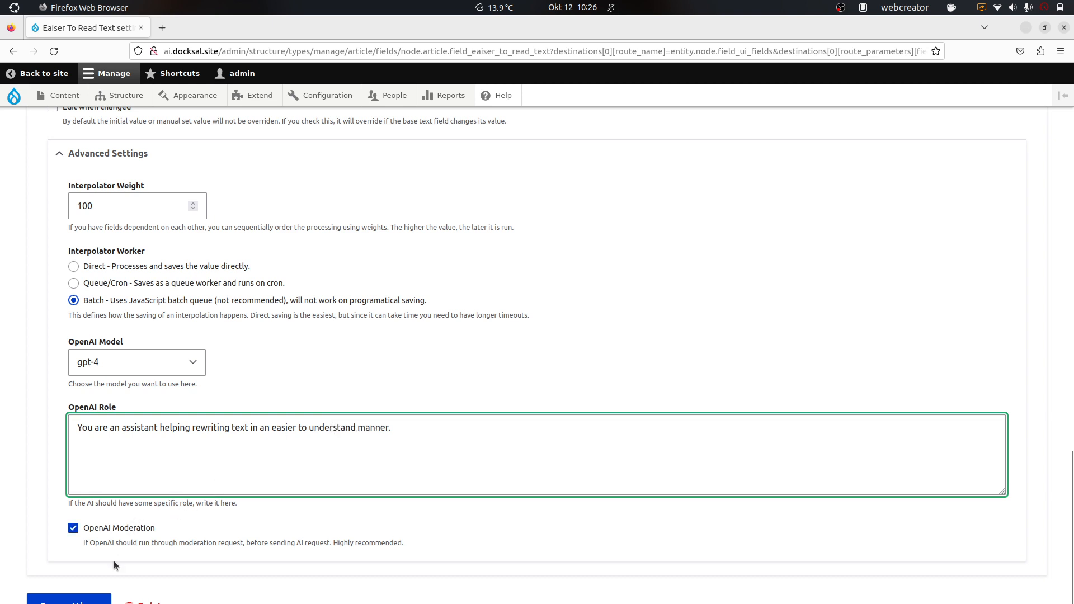
left_click(84, 597)
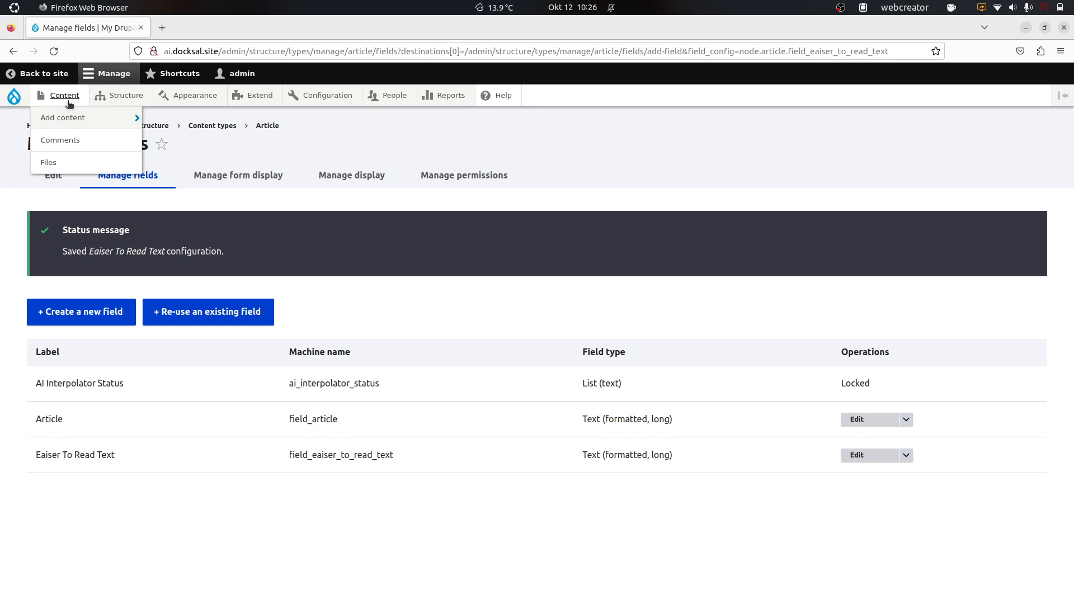
Step: Edit the chipmaking article from the Content list and re-save it to run the AI batch
left_click(64, 95)
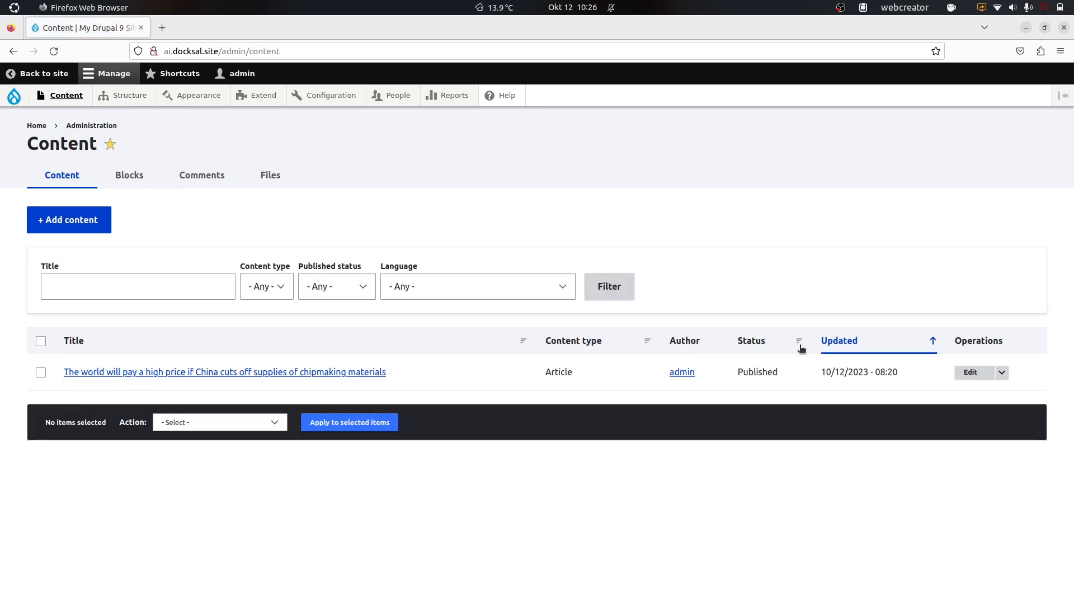
left_click(967, 376)
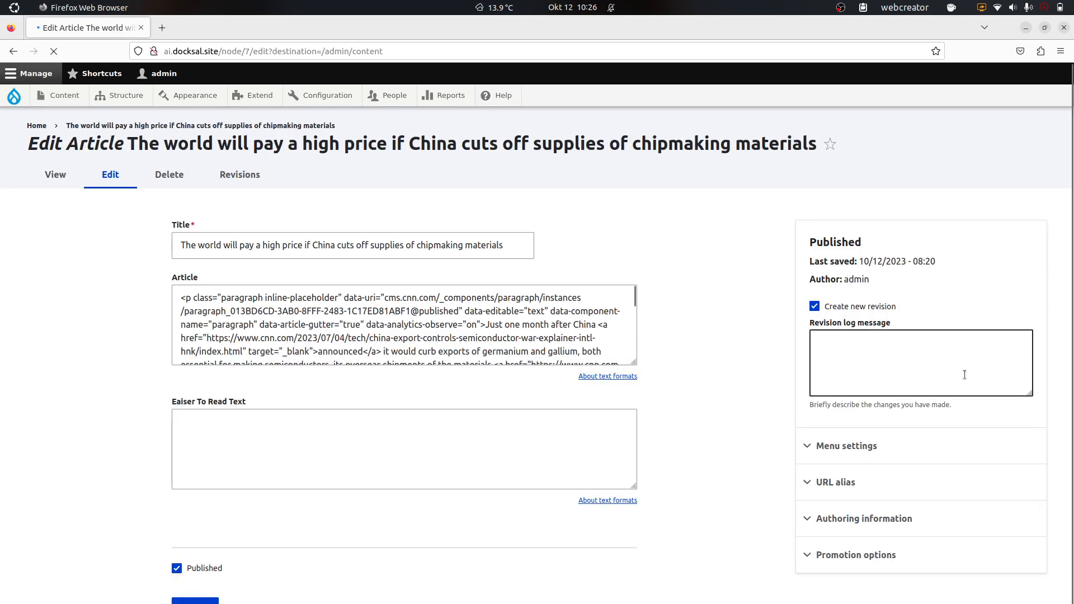
scroll(26, 398, "down", 10)
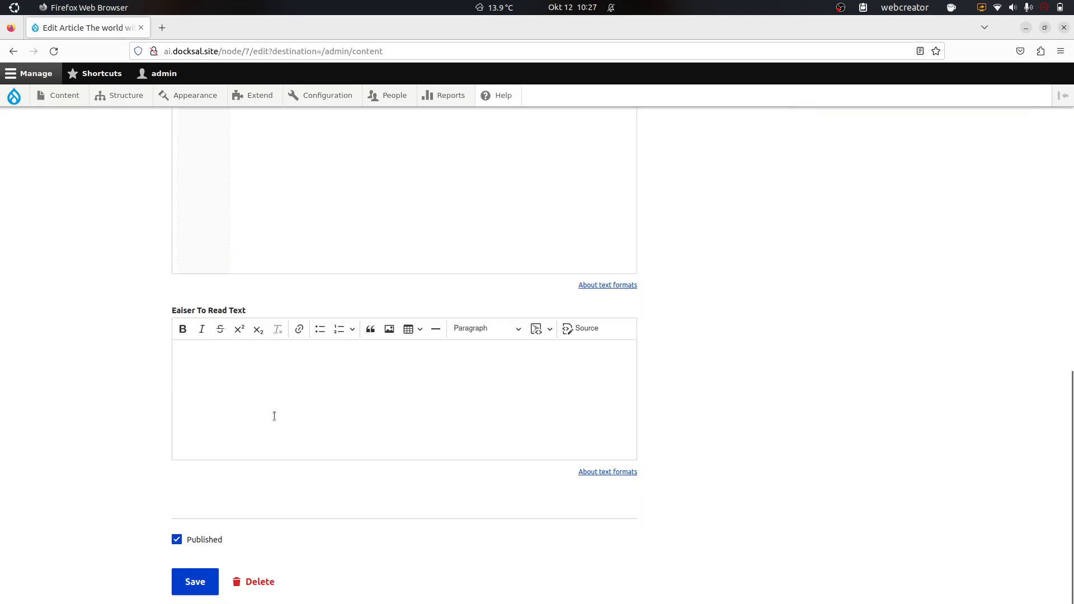
left_click(175, 582)
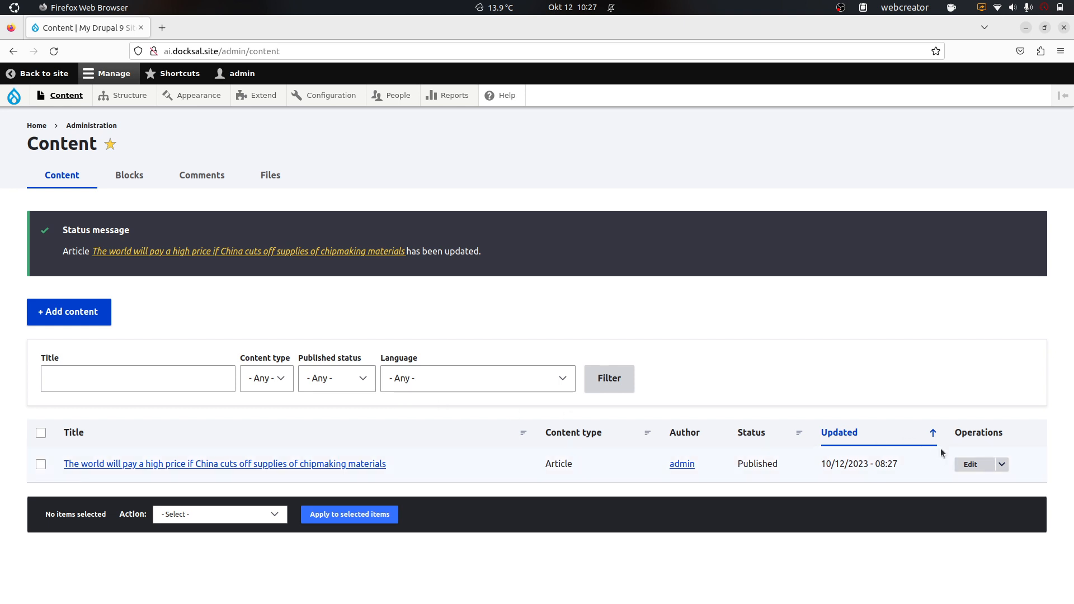
Step: Reopen the chipmaking article and review the generated Eaiser To Read Text rewrite with its headings
left_click(970, 464)
scroll(639, 291, "down", 10)
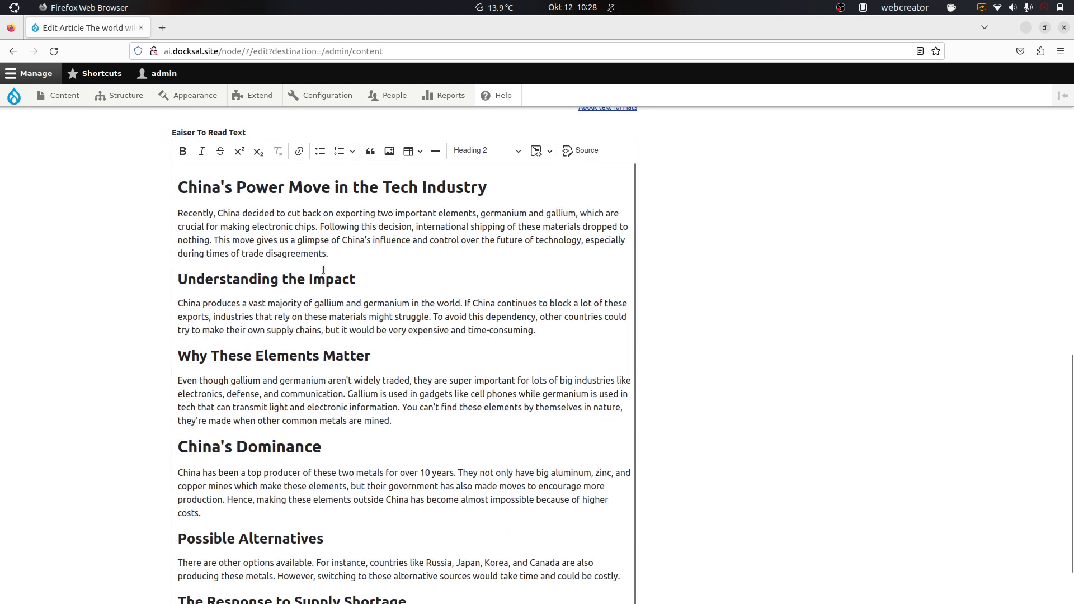
scroll(315, 250, "down", 1)
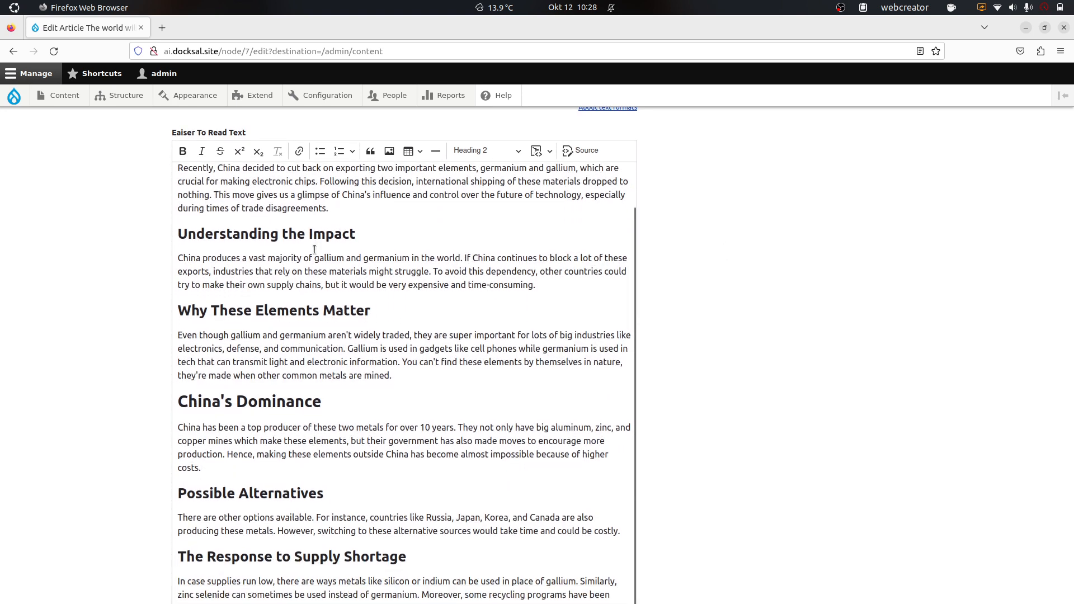
scroll(314, 250, "up", 1)
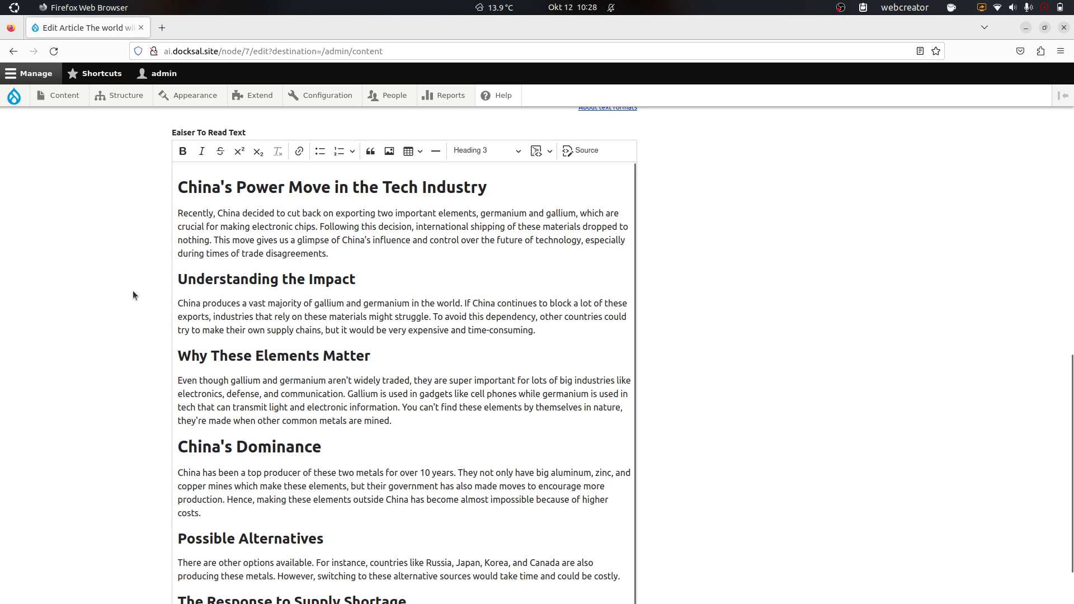